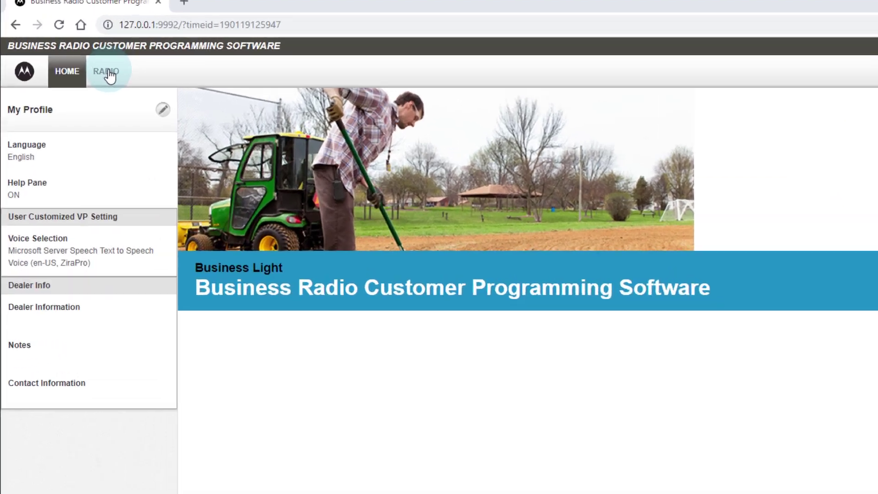
# - From the RADIO view, with the COM port set to auto-detect, read the connected XT420 into CPS
pyautogui.click(74, 60)
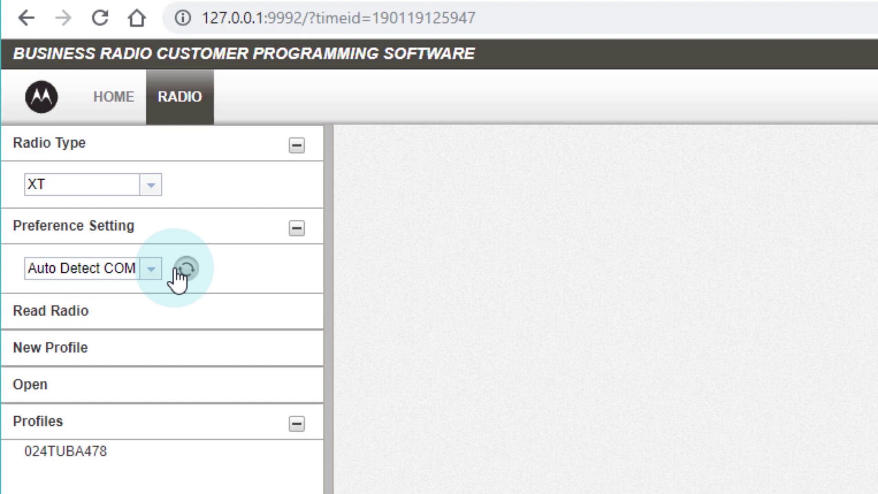
pyautogui.click(116, 274)
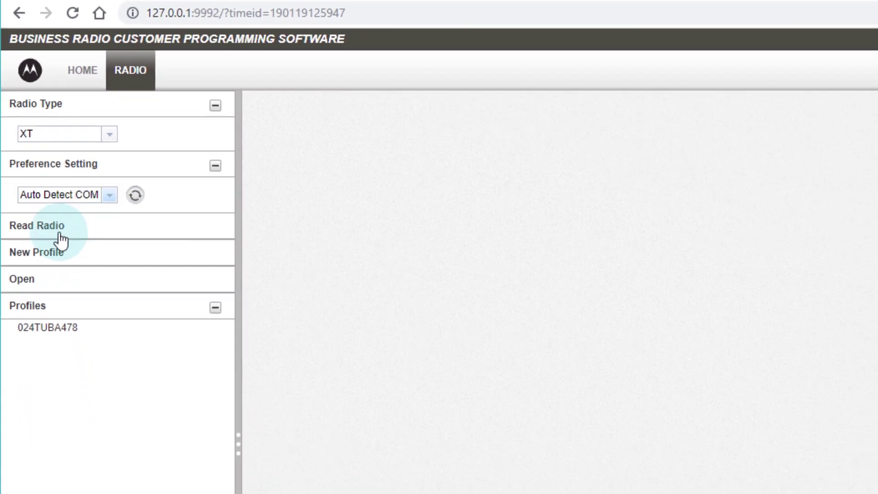
pyautogui.click(34, 188)
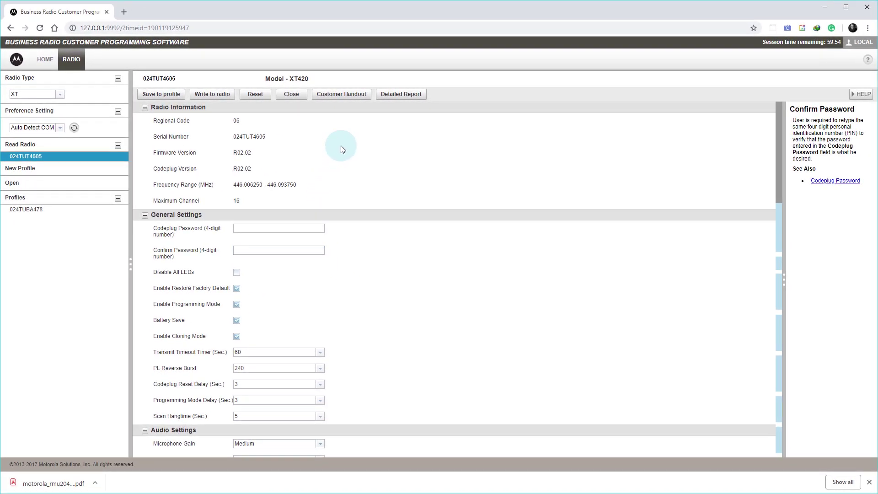
# - Scroll through the XT420's settings, then display the help topic for Codeplug Version
pyautogui.moveTo(780, 131); pyautogui.dragTo(781, 362)
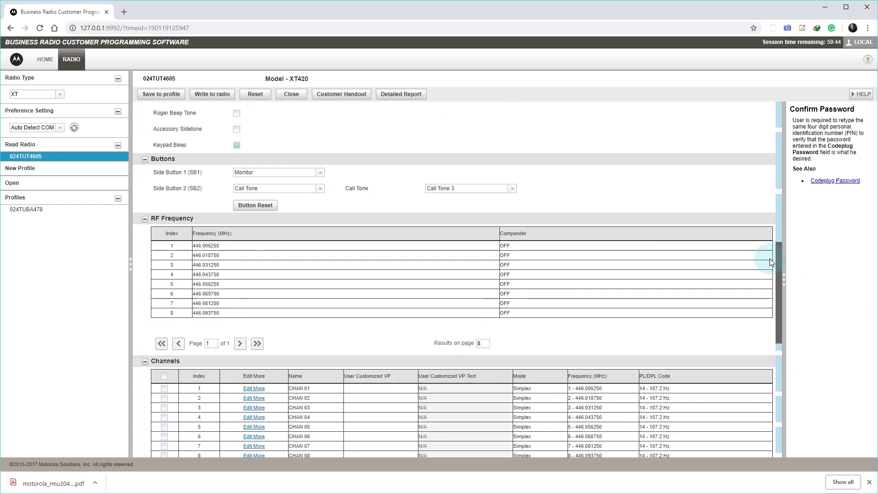
pyautogui.moveTo(772, 262); pyautogui.dragTo(758, 125)
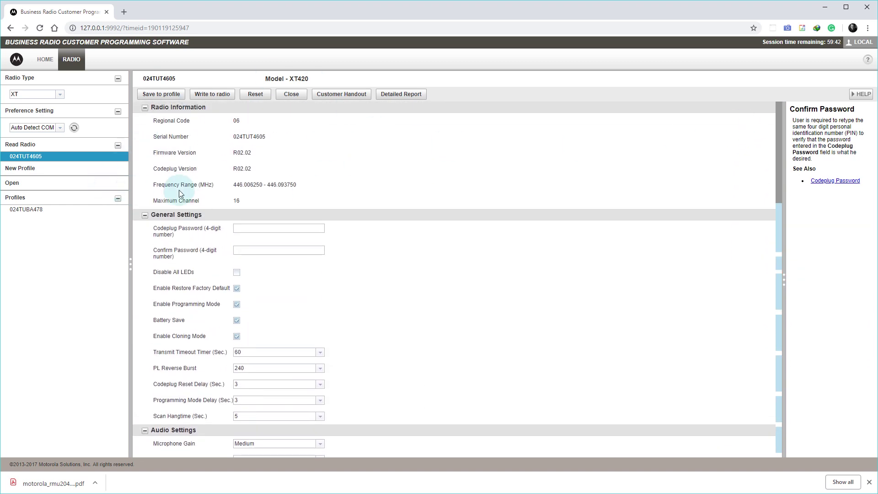
pyautogui.click(262, 169)
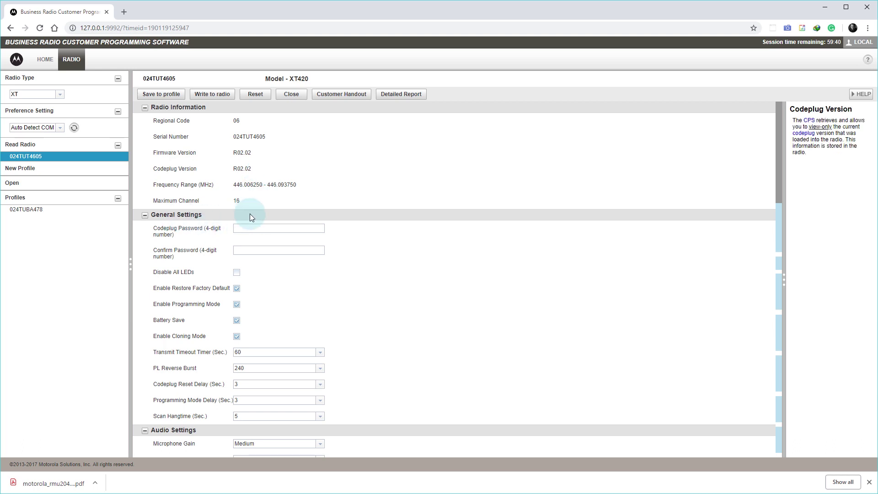
pyautogui.moveTo(780, 126); pyautogui.dragTo(772, 106)
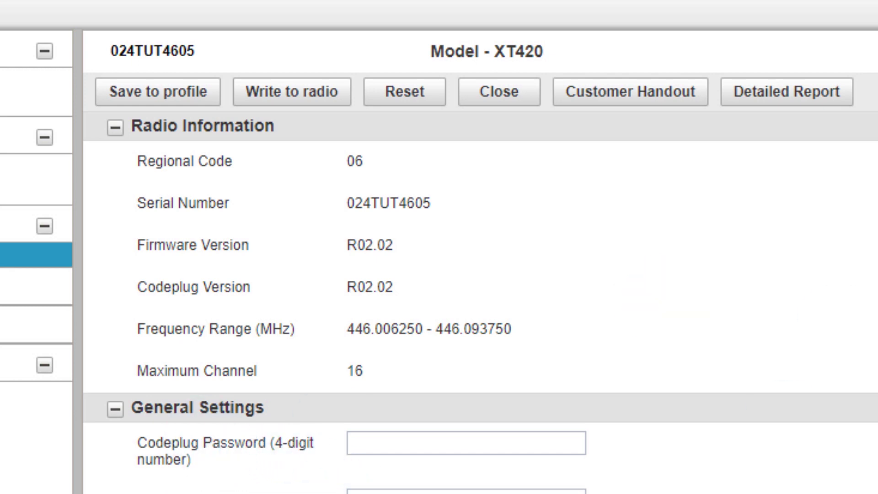
pyautogui.scroll(-5, 480, 275)
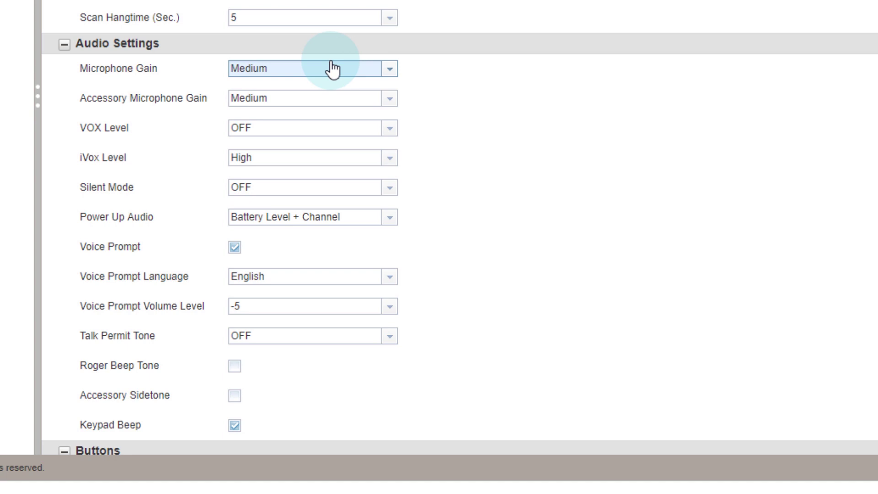
pyautogui.click(390, 70)
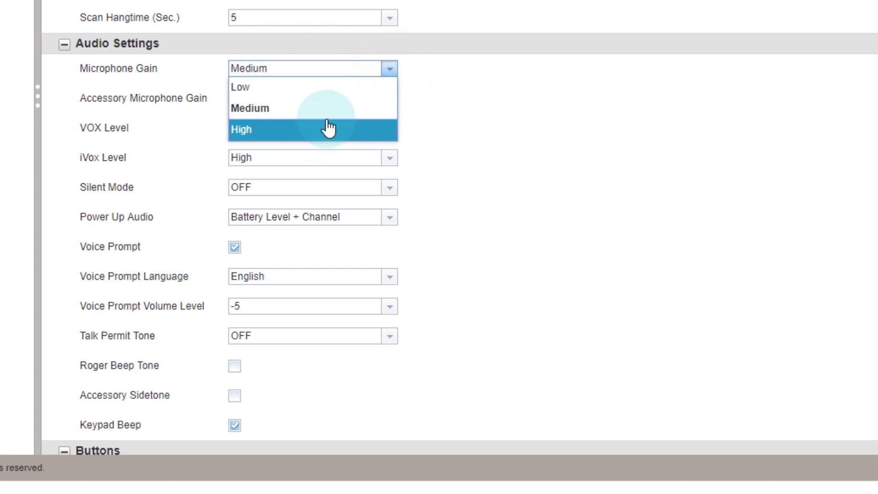
pyautogui.click(389, 72)
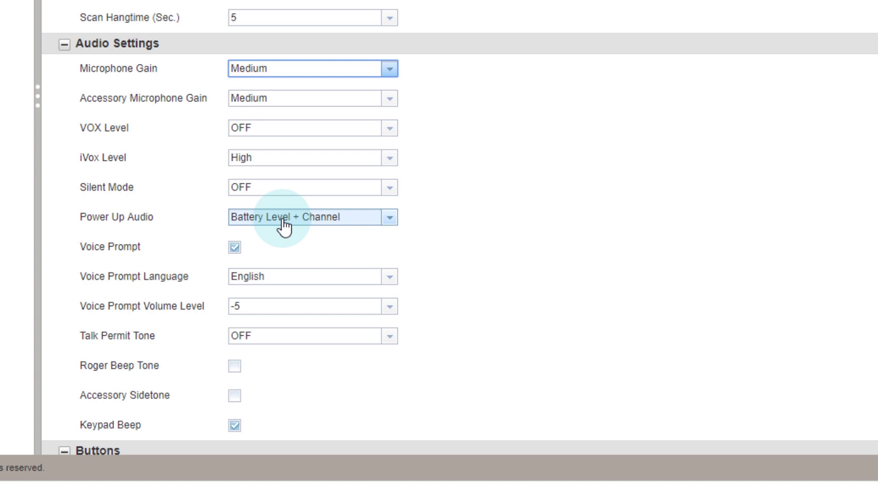
pyautogui.click(388, 219)
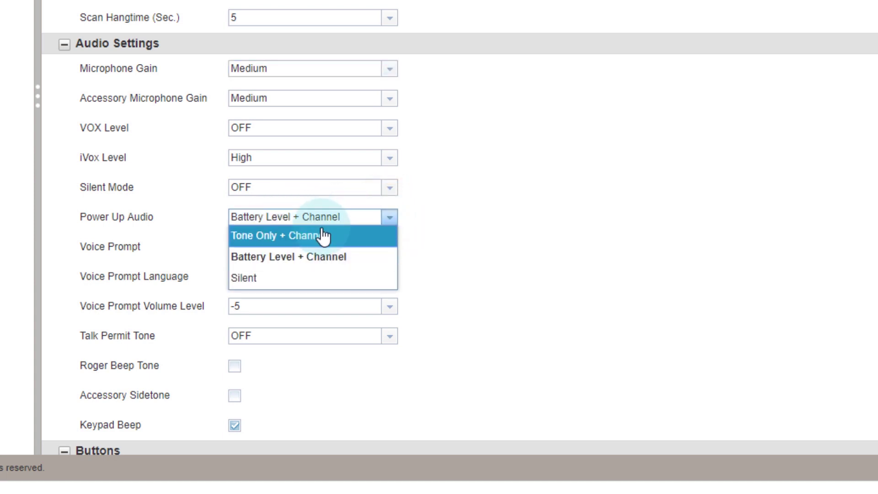
pyautogui.click(388, 219)
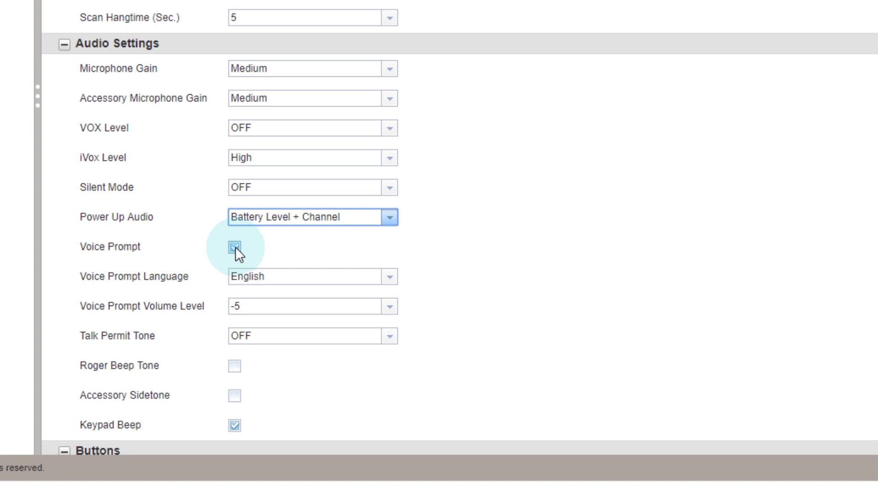
pyautogui.scroll(-3, 449, 239)
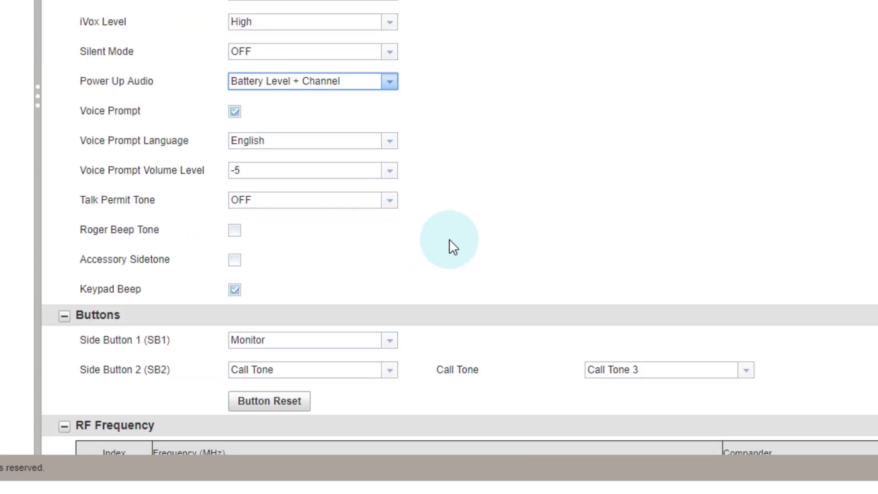
pyautogui.scroll(-2, 452, 247)
pyautogui.click(392, 79)
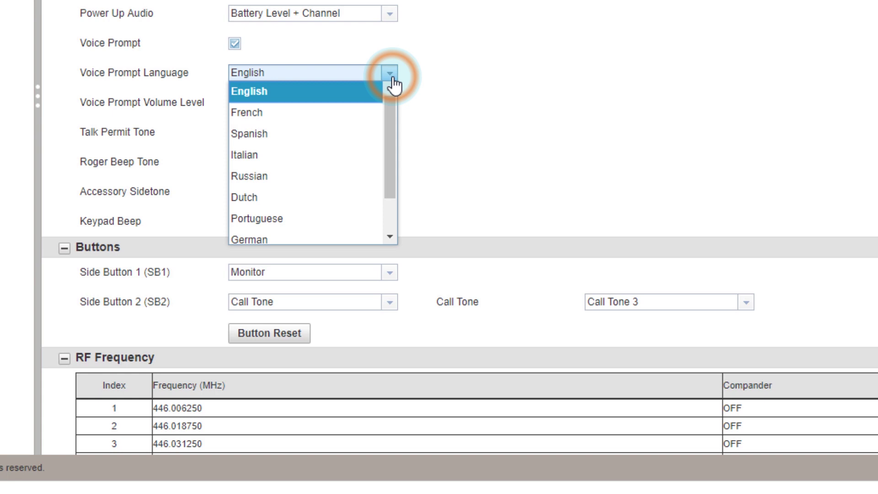
pyautogui.moveTo(392, 110); pyautogui.dragTo(376, 94)
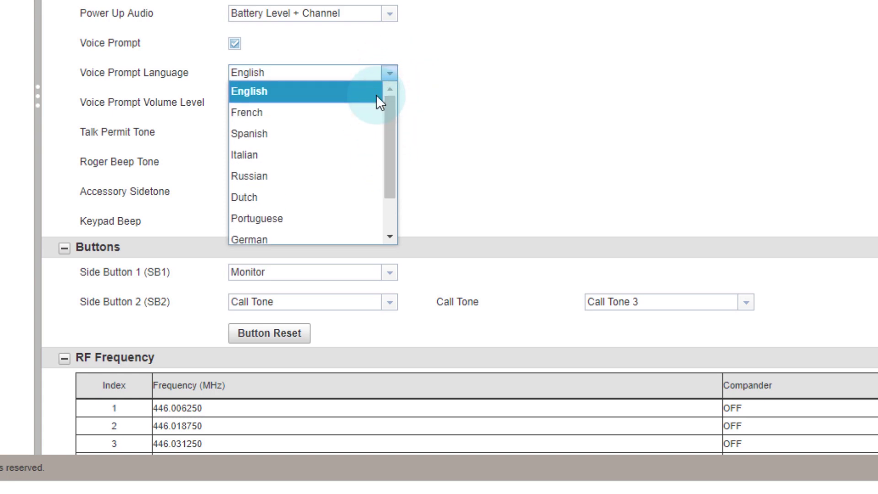
pyautogui.click(389, 74)
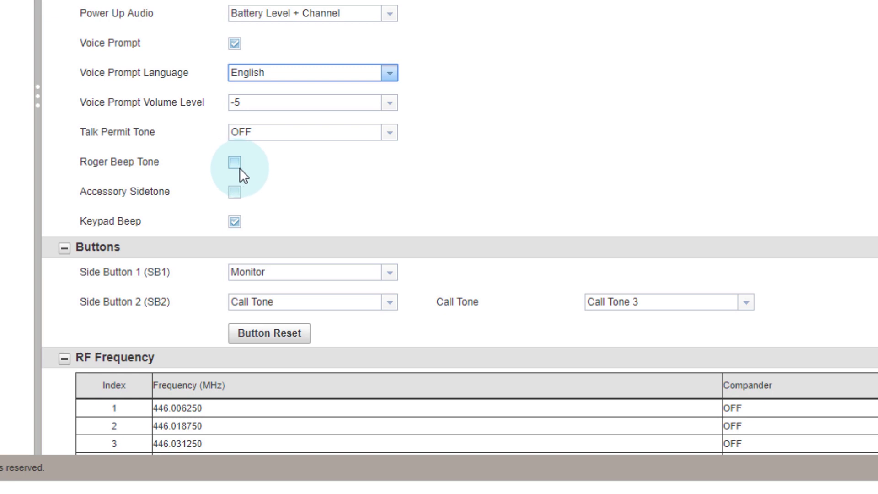
pyautogui.scroll(-5, 398, 167)
pyautogui.scroll(5, 515, 45)
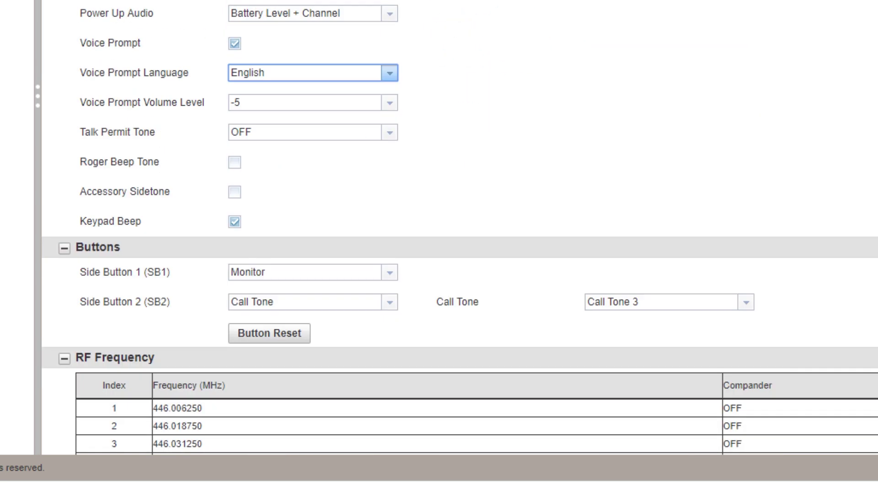
pyautogui.scroll(-3, 515, 45)
pyautogui.scroll(-2, 401, 8)
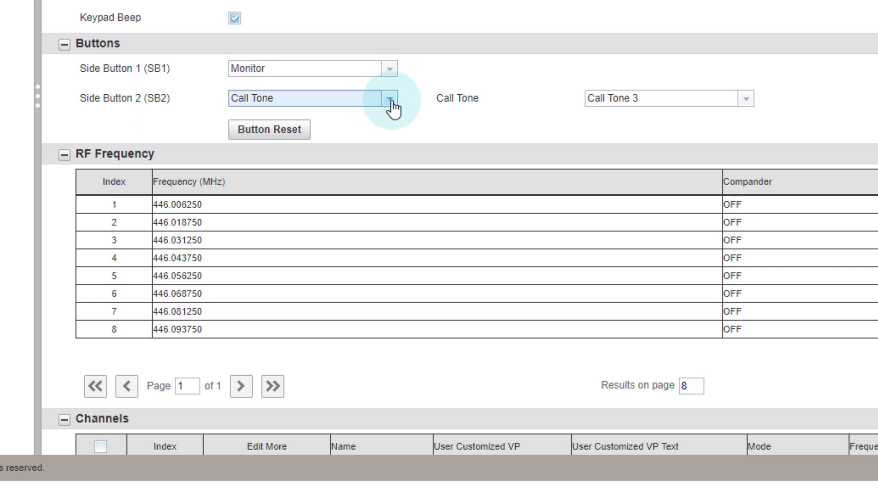
pyautogui.click(389, 70)
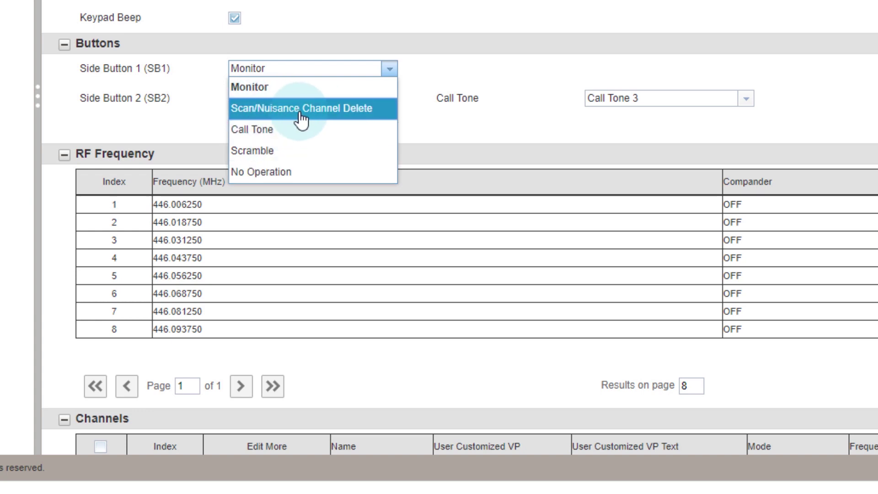
pyautogui.click(454, 73)
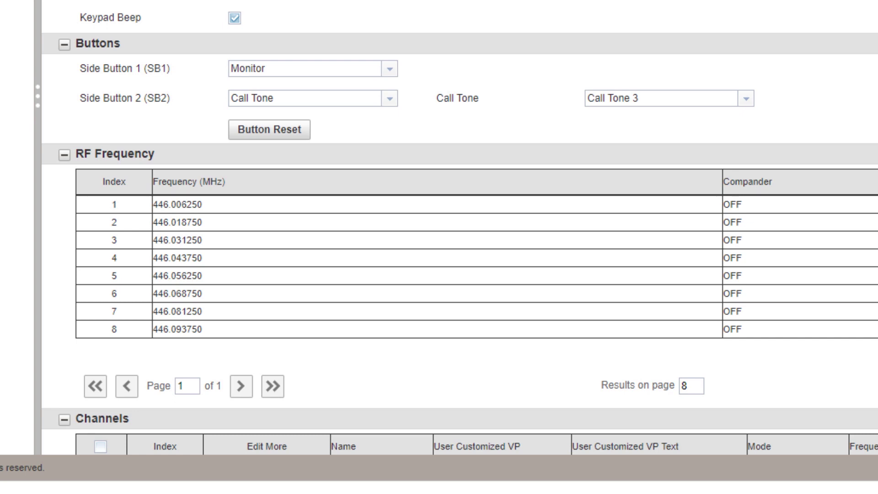
pyautogui.scroll(-5, 615, 13)
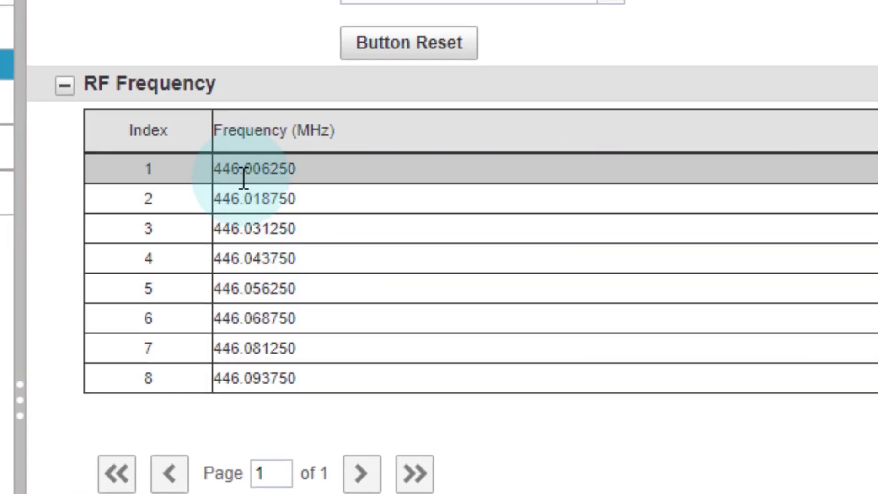
pyautogui.click(230, 258)
pyautogui.moveTo(230, 258); pyautogui.dragTo(228, 278)
pyautogui.click(263, 256)
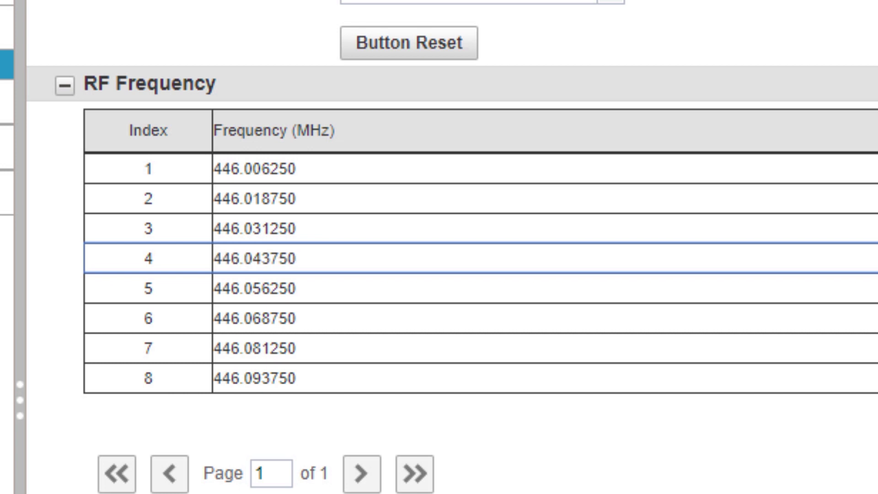
pyautogui.scroll(-9, 453, 247)
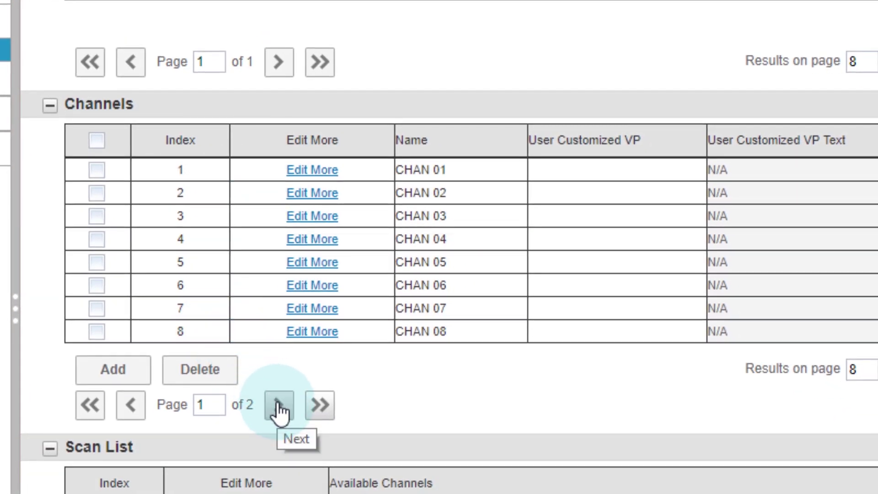
pyautogui.click(278, 407)
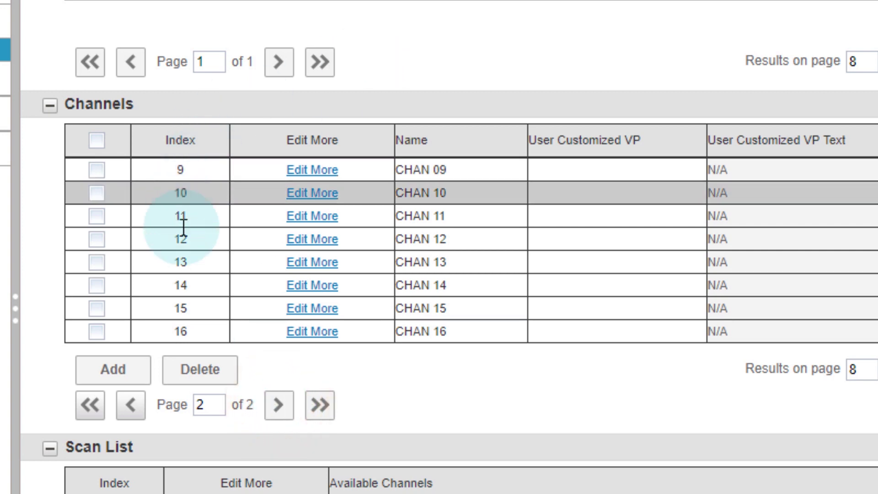
pyautogui.click(132, 405)
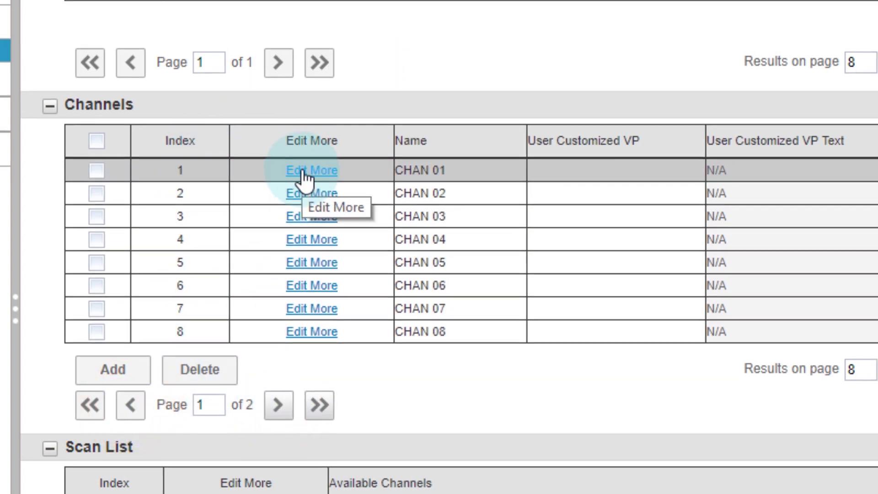
# - Open CHAN 01's full settings and leave Enable User Customized VP unchecked
pyautogui.click(304, 174)
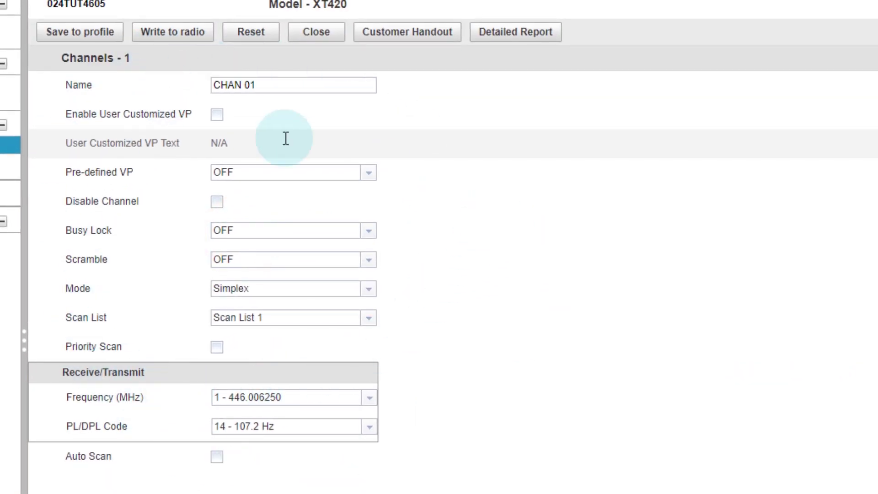
pyautogui.click(277, 83)
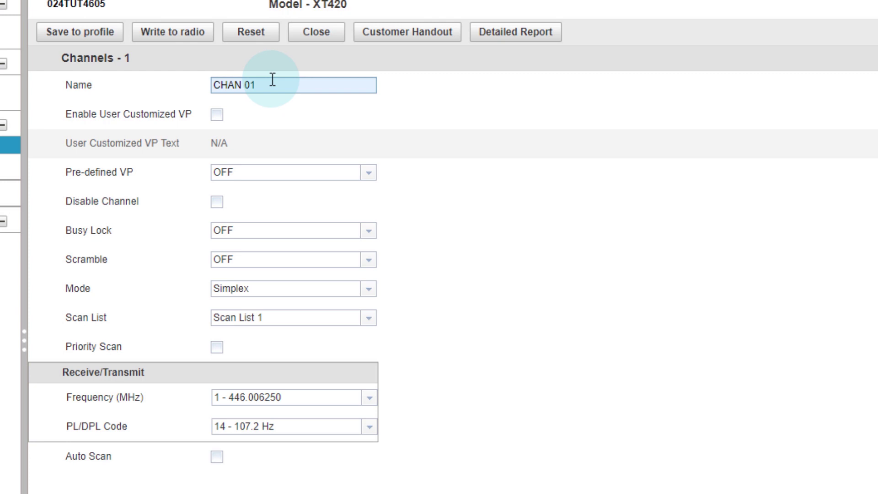
pyautogui.click(218, 115)
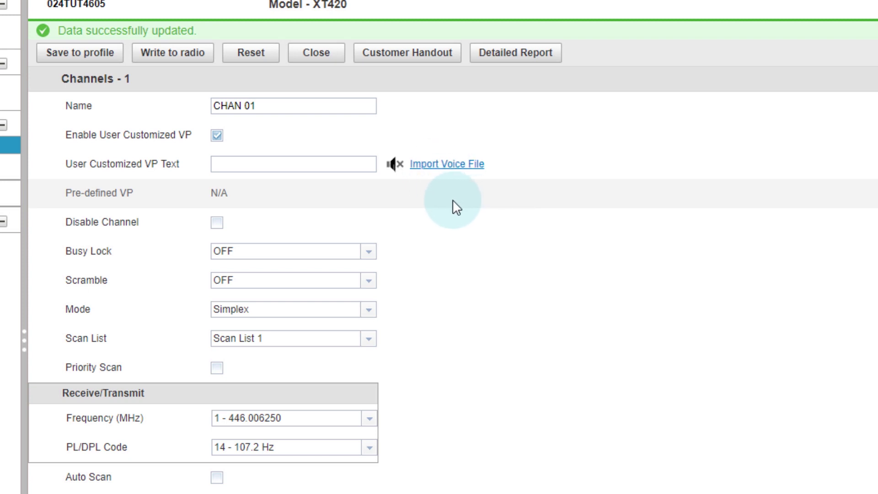
pyautogui.click(217, 136)
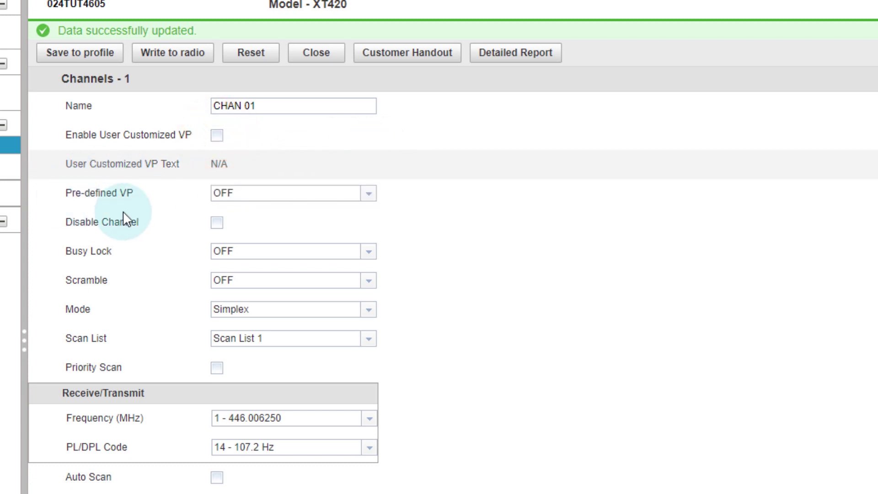
# - Browse the Pre-defined VP names without choosing one, keeping it OFF
pyautogui.click(368, 194)
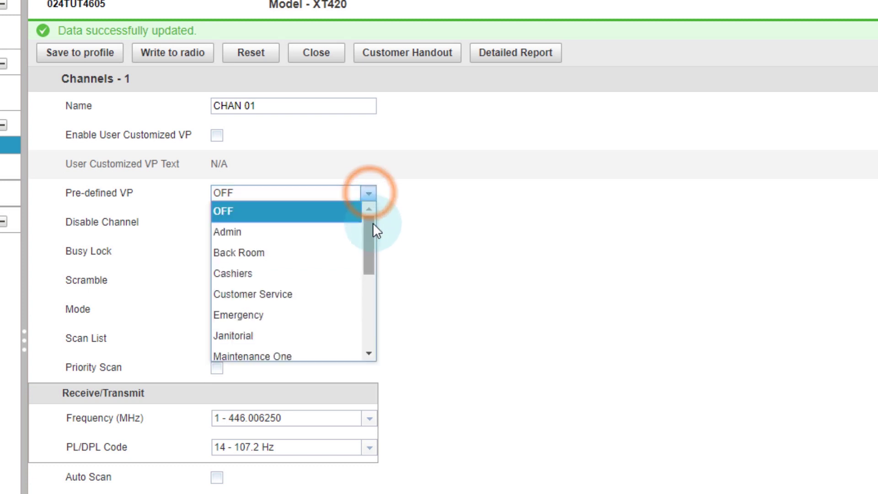
pyautogui.moveTo(369, 224); pyautogui.dragTo(370, 317)
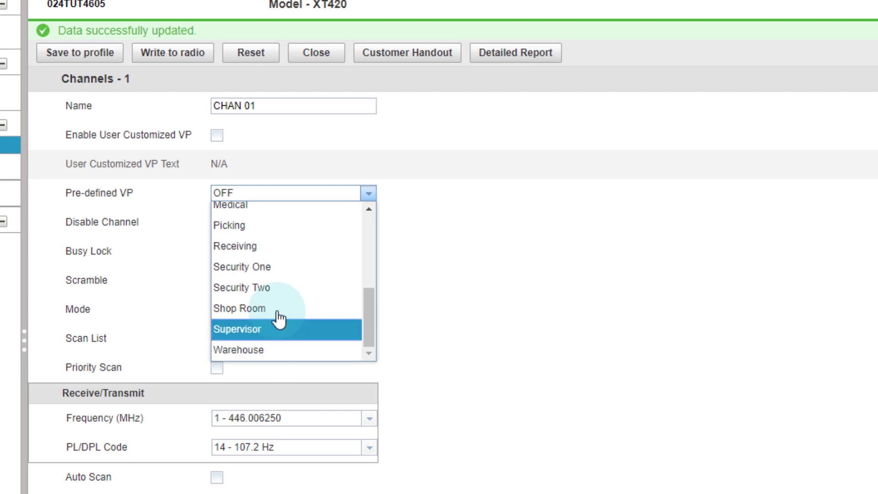
pyautogui.click(429, 218)
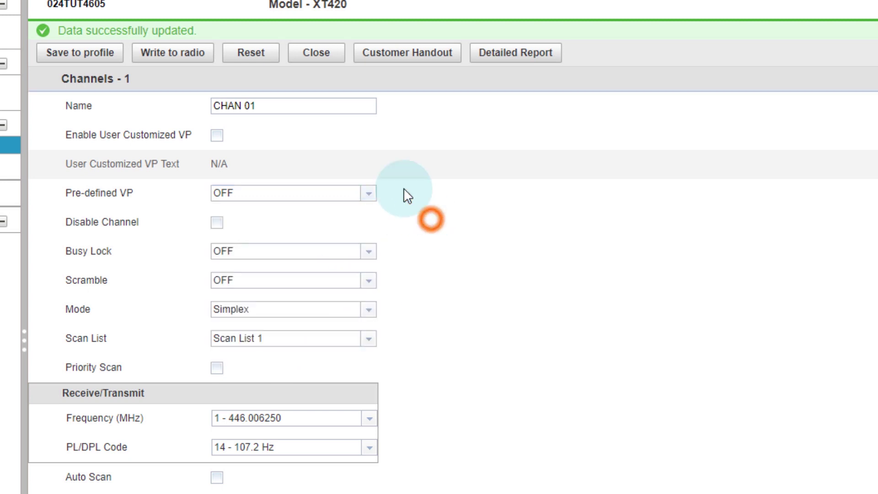
# - Turn CHAN 01's Enable User Customized VP back on after toggling it off once
pyautogui.click(220, 135)
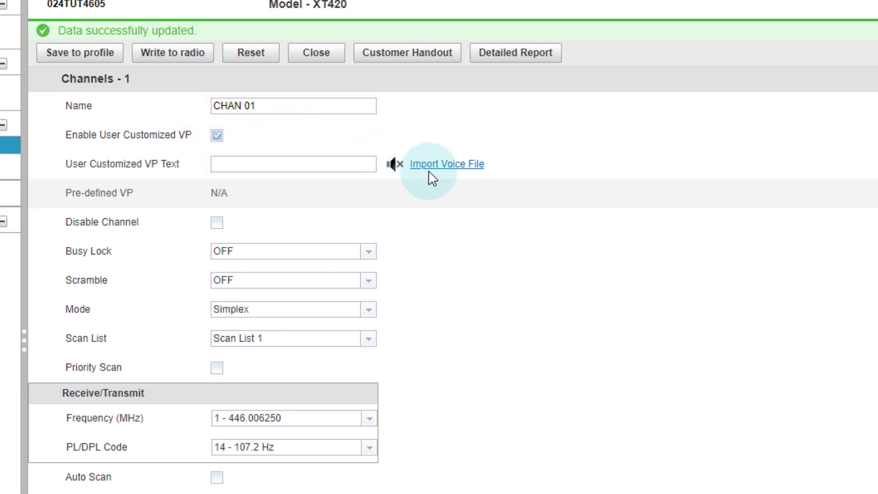
pyautogui.click(216, 134)
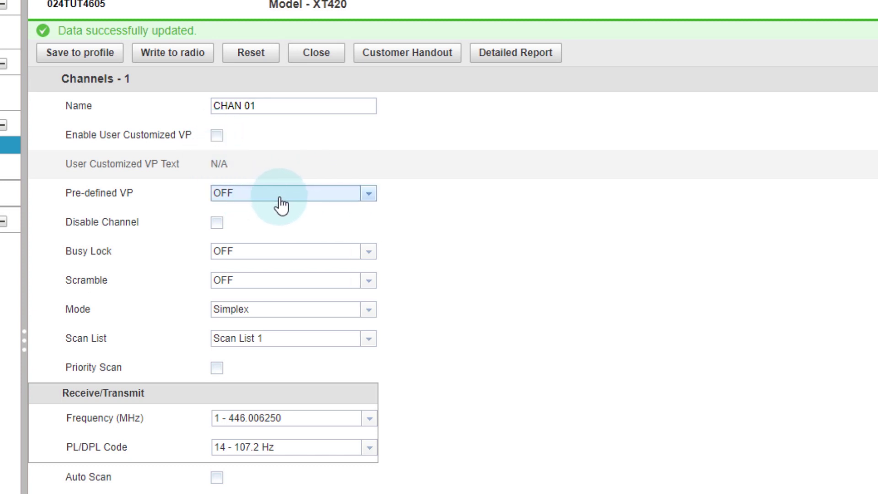
pyautogui.click(217, 135)
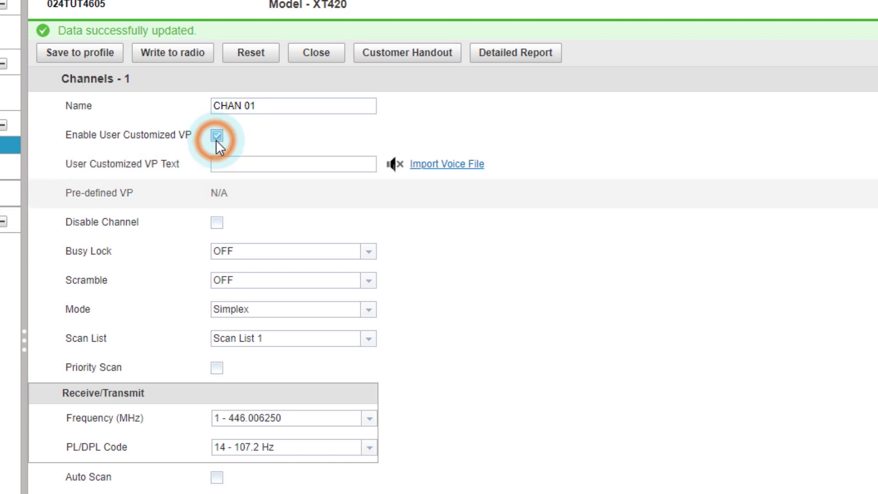
# - Enter MILES as the VP Text, then erase it so the prompt text stays blank
pyautogui.click(252, 165)
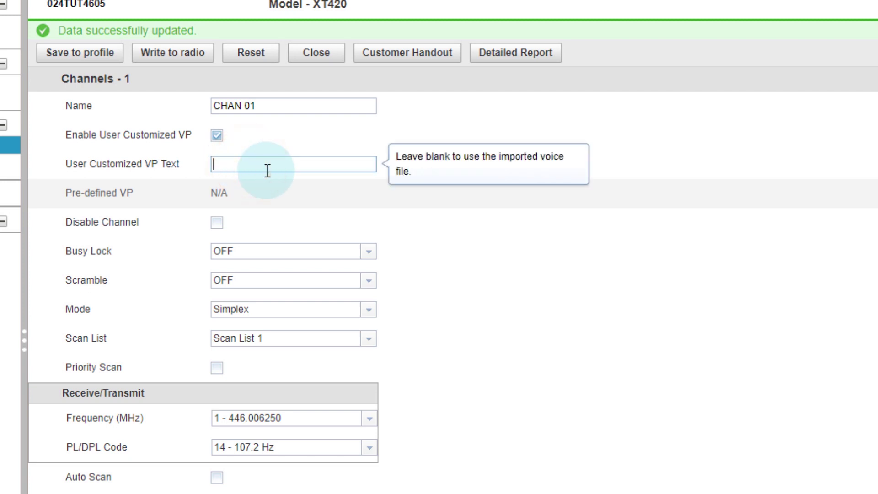
pyautogui.write('MILES')
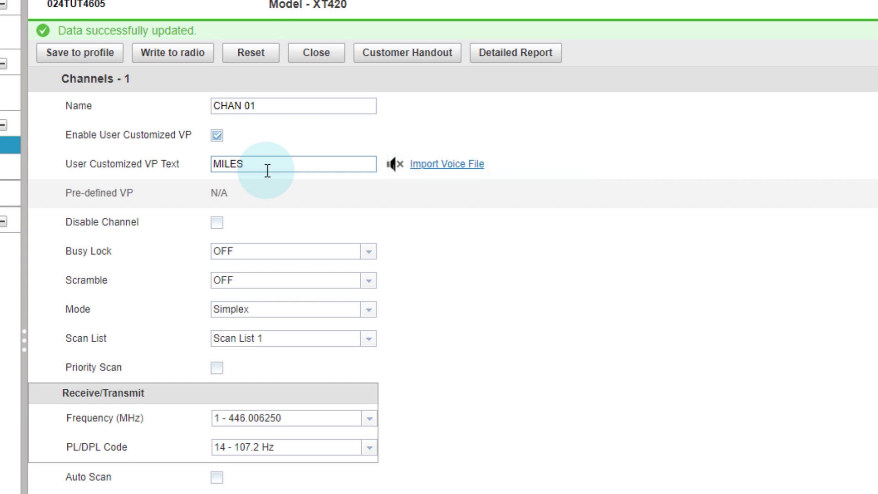
pyautogui.press('BackSpace')
pyautogui.press('BackSpace')
pyautogui.press('BackSpace')
pyautogui.press('BackSpace')
pyautogui.press('BackSpace')
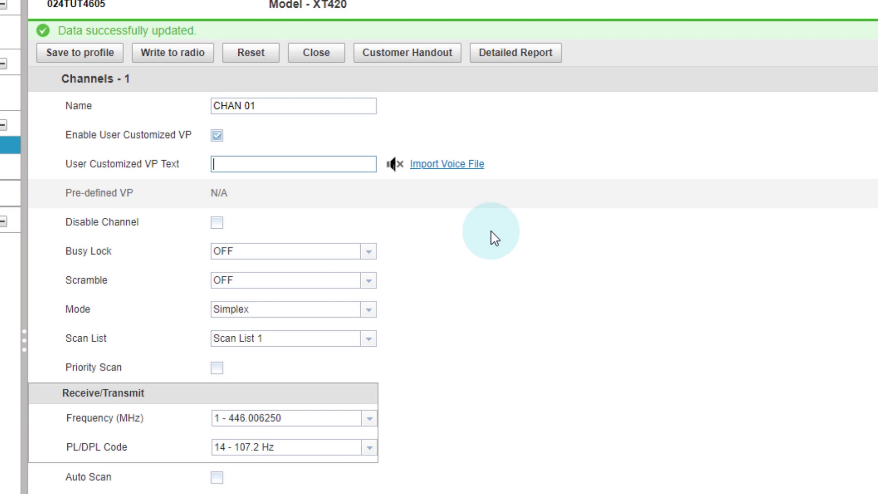
# - Uncheck CHAN 01's user-customized voice prompt and review Mode choices, keeping Simplex
pyautogui.click(217, 135)
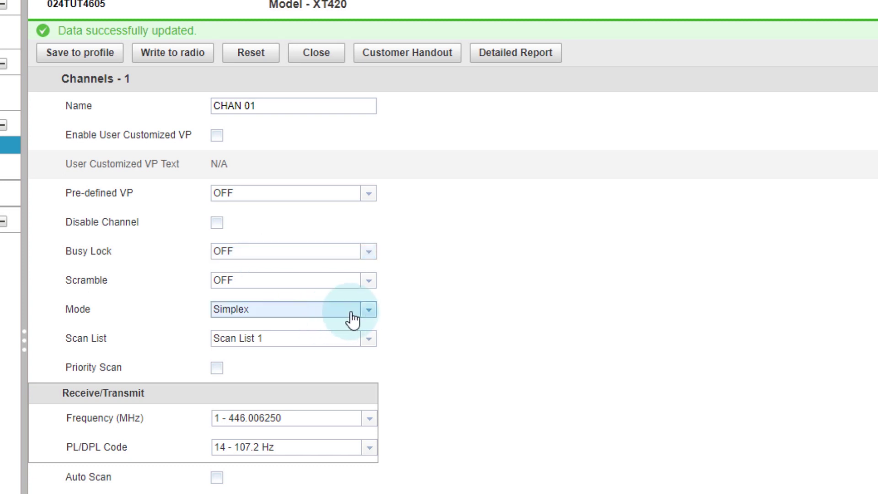
pyautogui.click(368, 311)
pyautogui.click(367, 312)
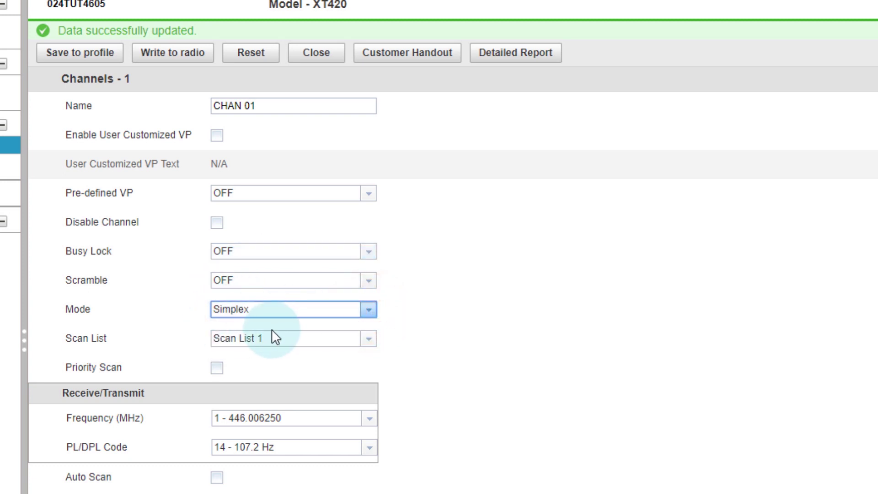
# - Review the Scan List and Frequency options, keeping Scan List 1 and 446.006250 MHz
pyautogui.click(368, 341)
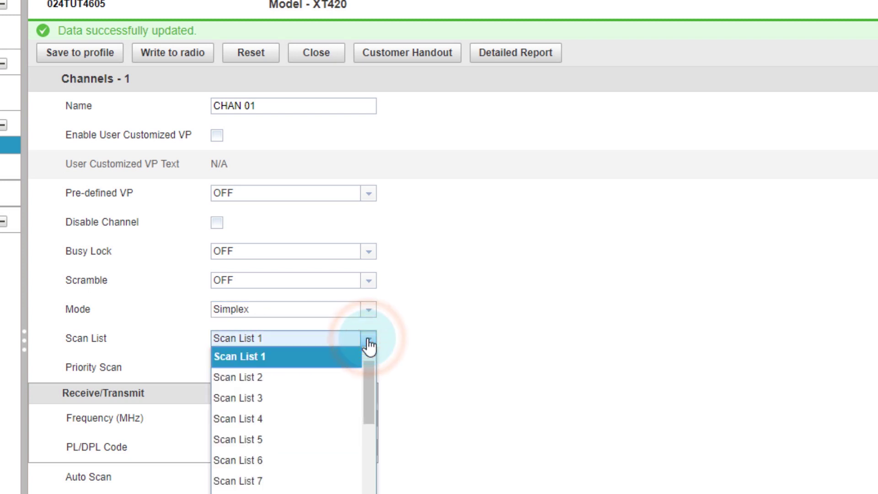
pyautogui.click(368, 341)
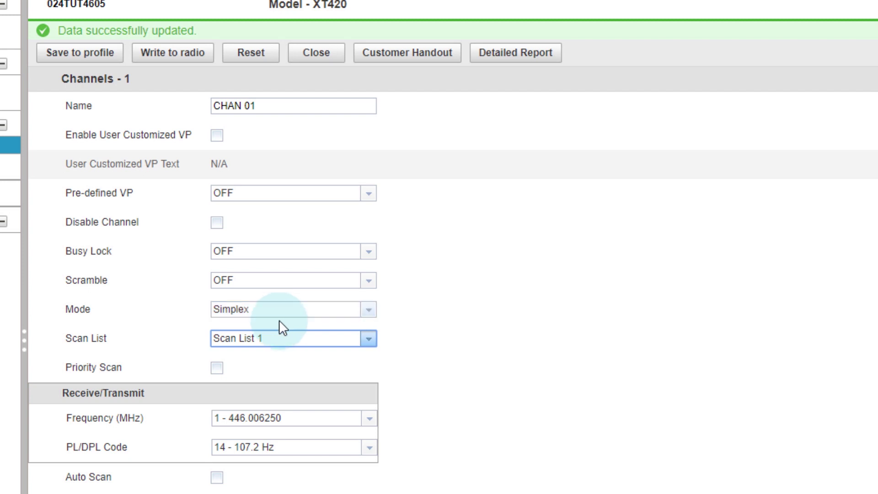
pyautogui.click(371, 418)
pyautogui.click(373, 446)
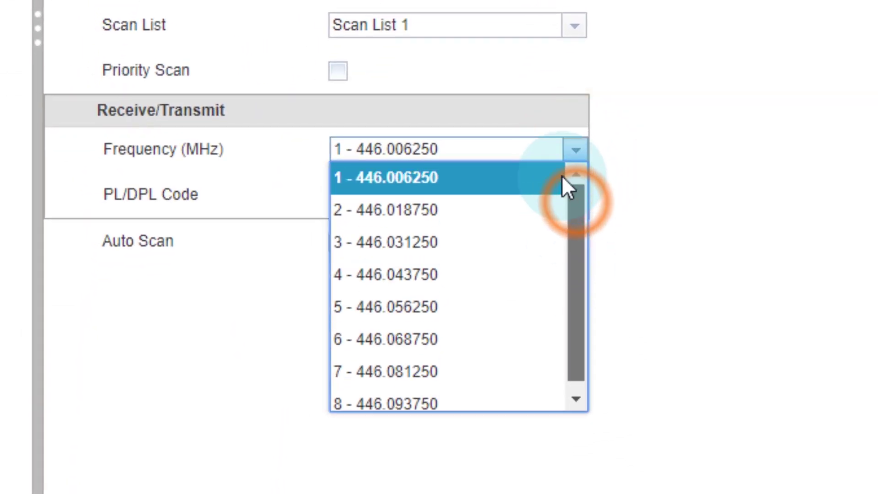
pyautogui.click(574, 150)
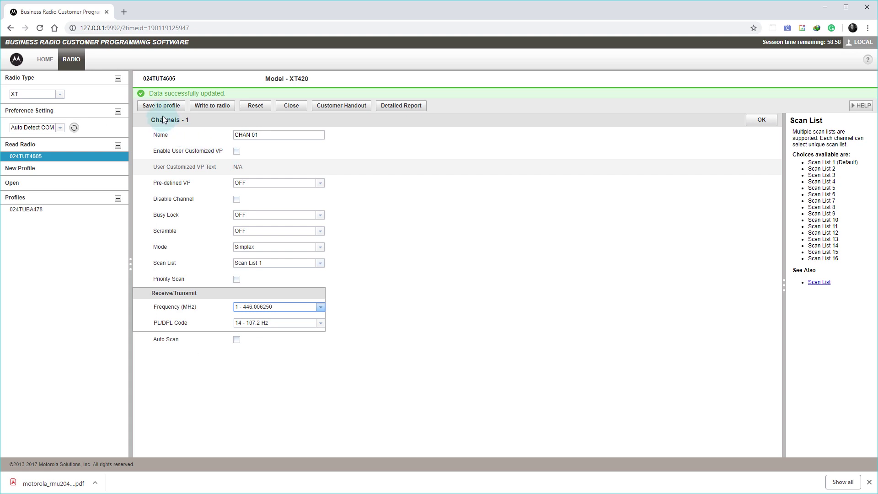
# - Close the CHAN 01 form and open Scan List 1's editor, showing members CHAN 01–13
pyautogui.click(761, 121)
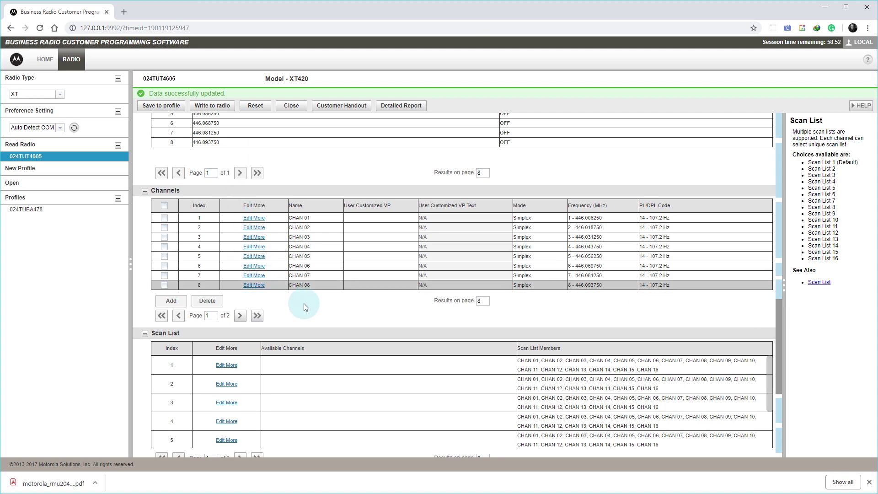
pyautogui.moveTo(777, 324); pyautogui.dragTo(771, 363)
pyautogui.click(218, 226)
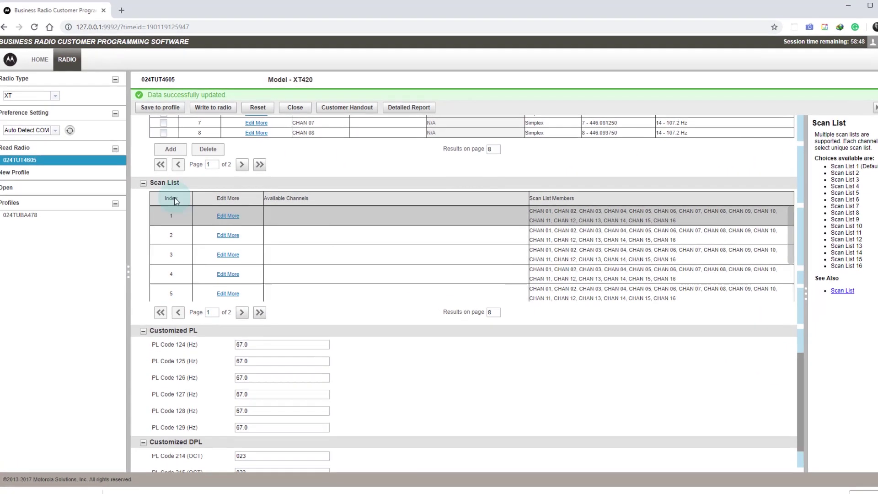
pyautogui.click(223, 213)
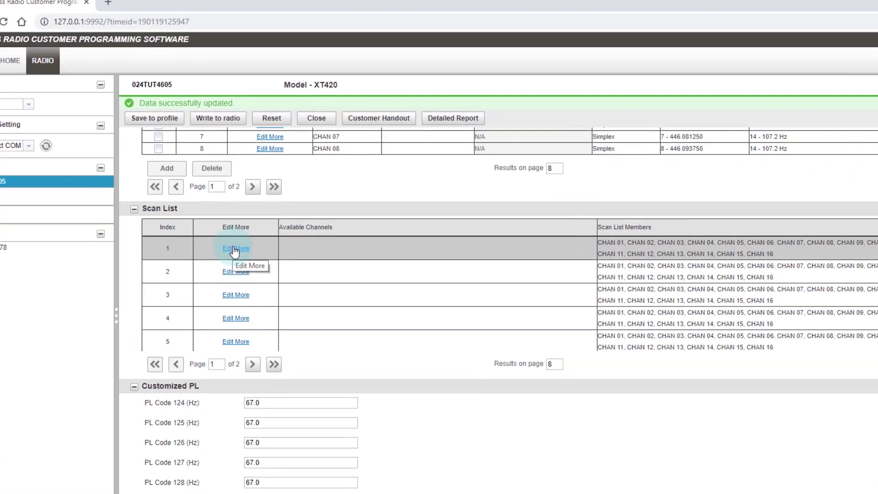
pyautogui.click(228, 228)
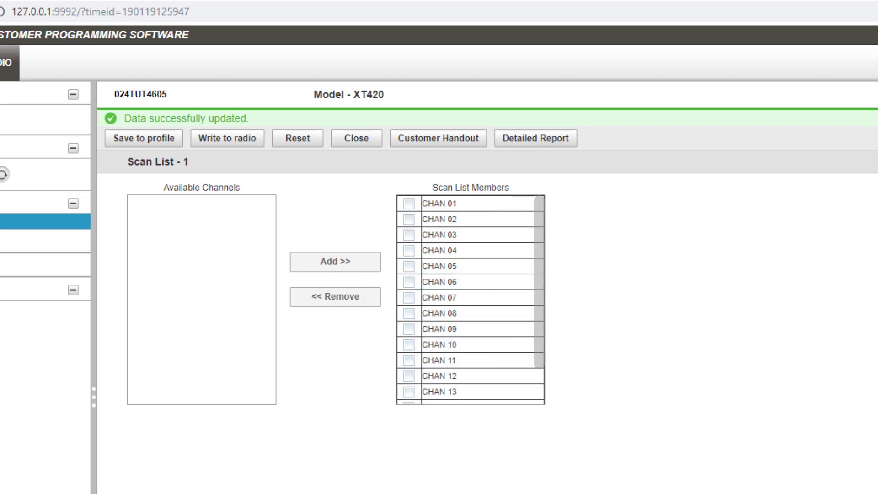
# - Close the Scan List 1 editor and show help for the Customized PL Code 124 field
pyautogui.click(768, 120)
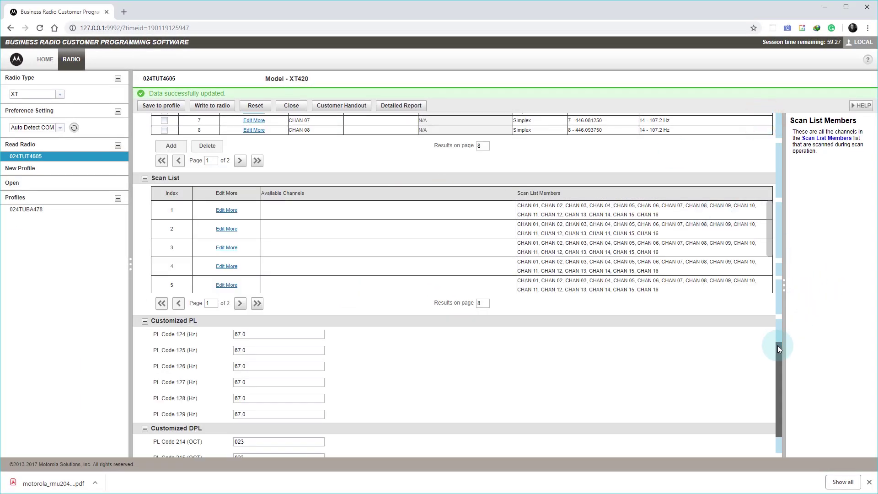
pyautogui.moveTo(778, 348); pyautogui.dragTo(780, 368)
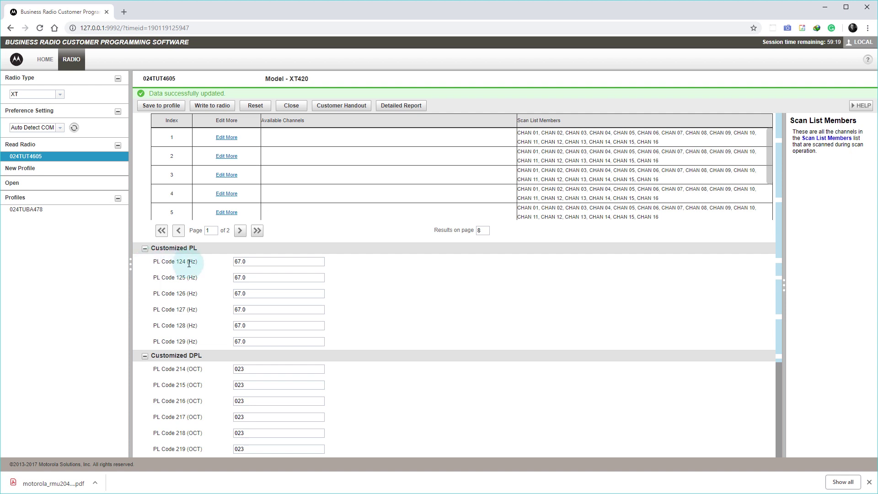
pyautogui.click(256, 264)
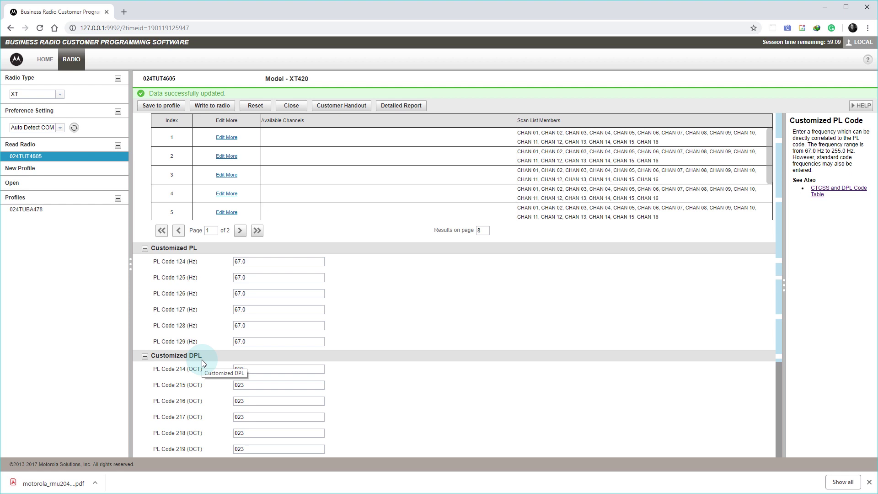
pyautogui.click(778, 384)
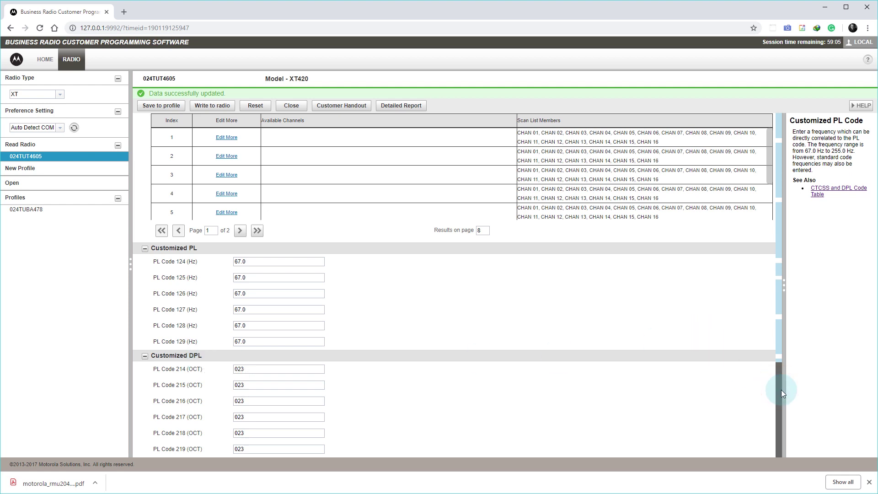
# - Return to the top of the XT420's settings and display the Codeplug Version explanation
pyautogui.moveTo(781, 390); pyautogui.dragTo(803, 134)
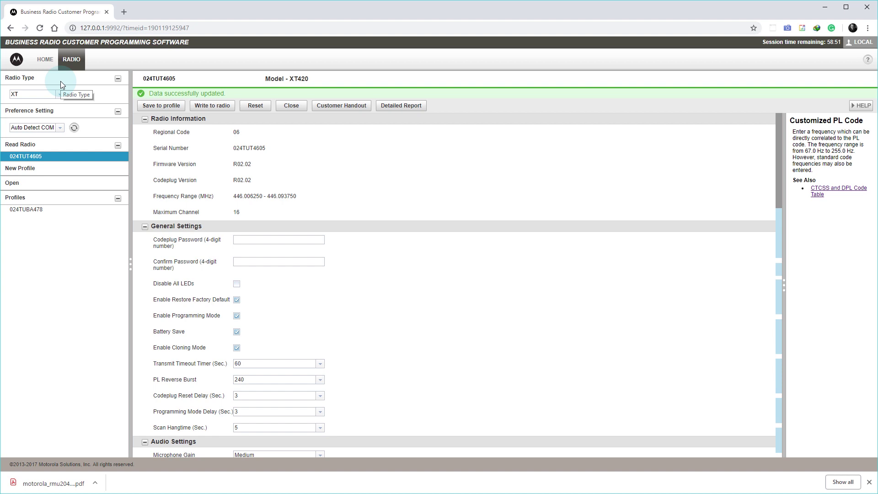
pyautogui.click(324, 178)
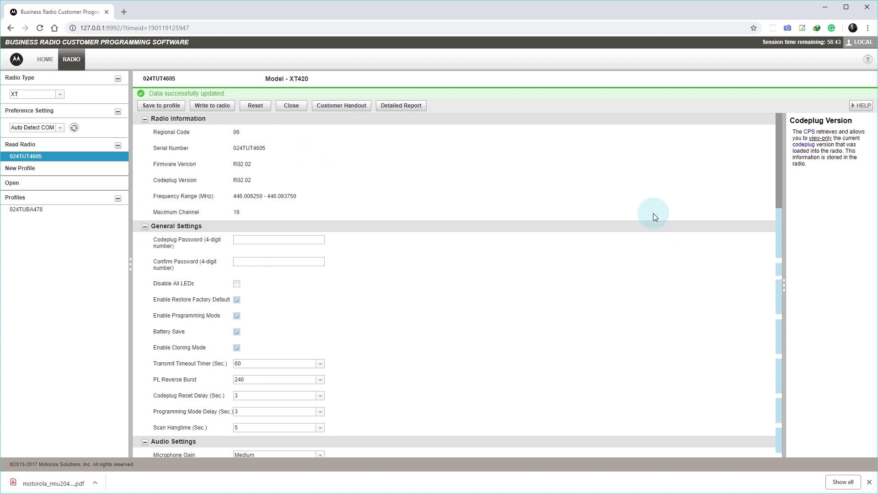